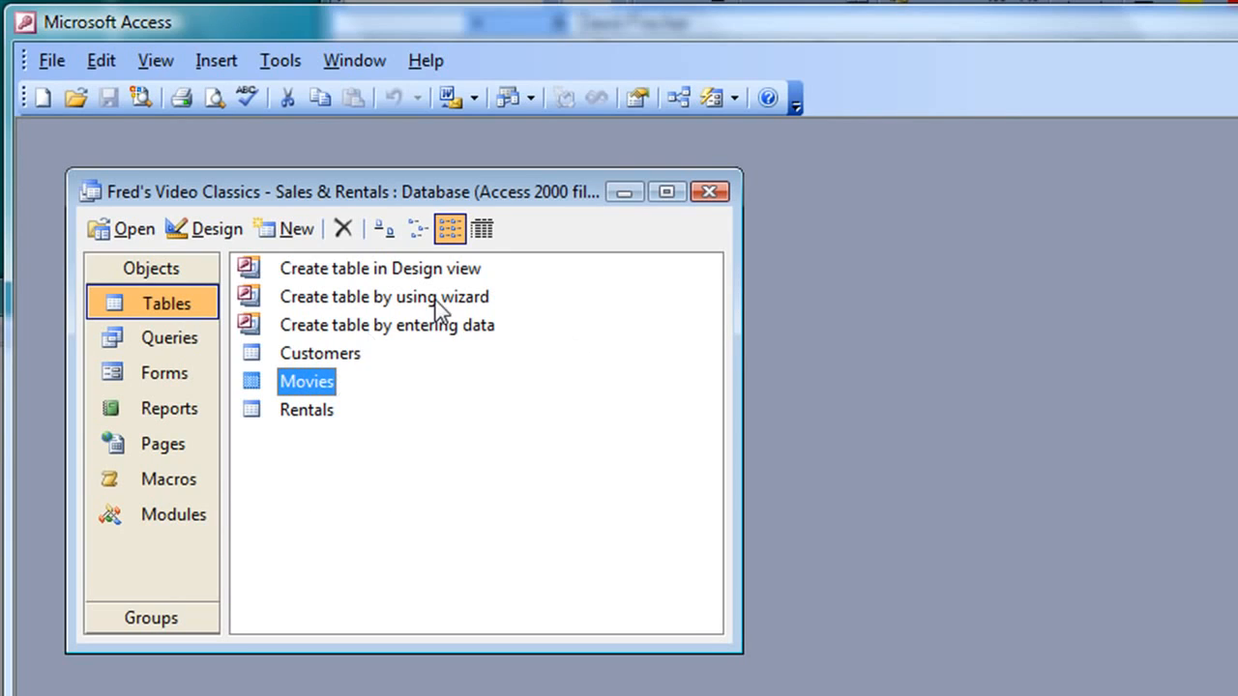
Open the Movies table in datasheet view and reposition its window over the database window.
double_click(264, 380)
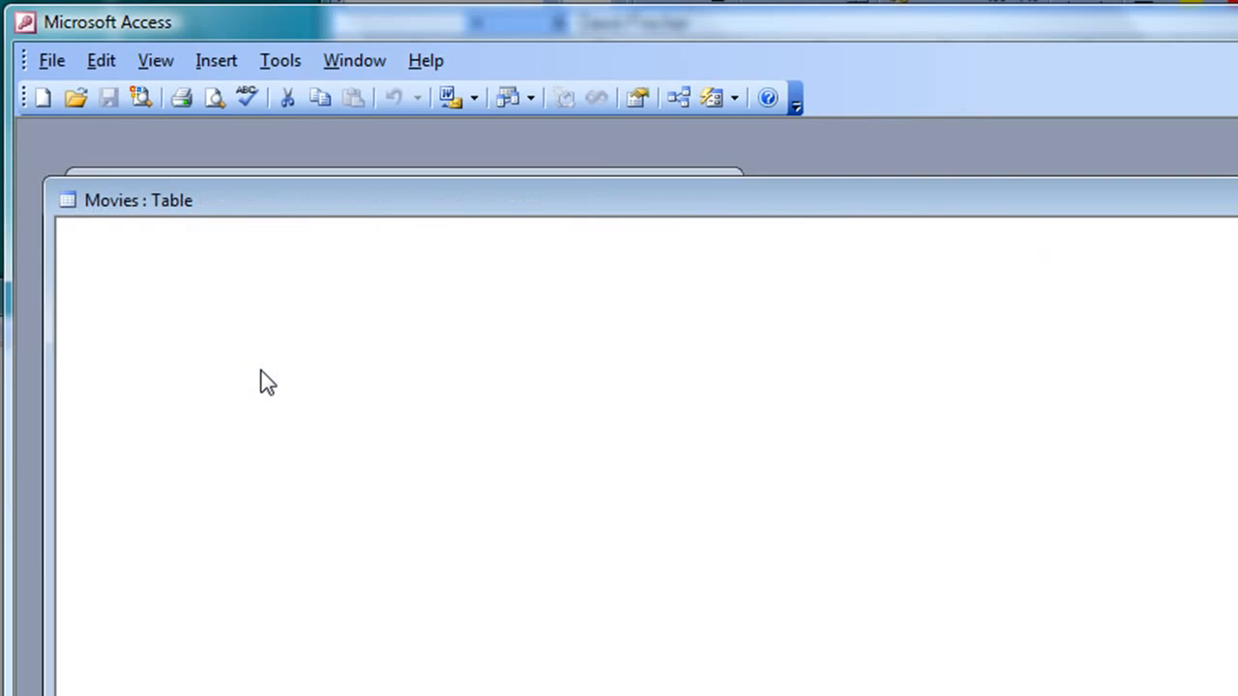
drag(551, 198, 541, 150)
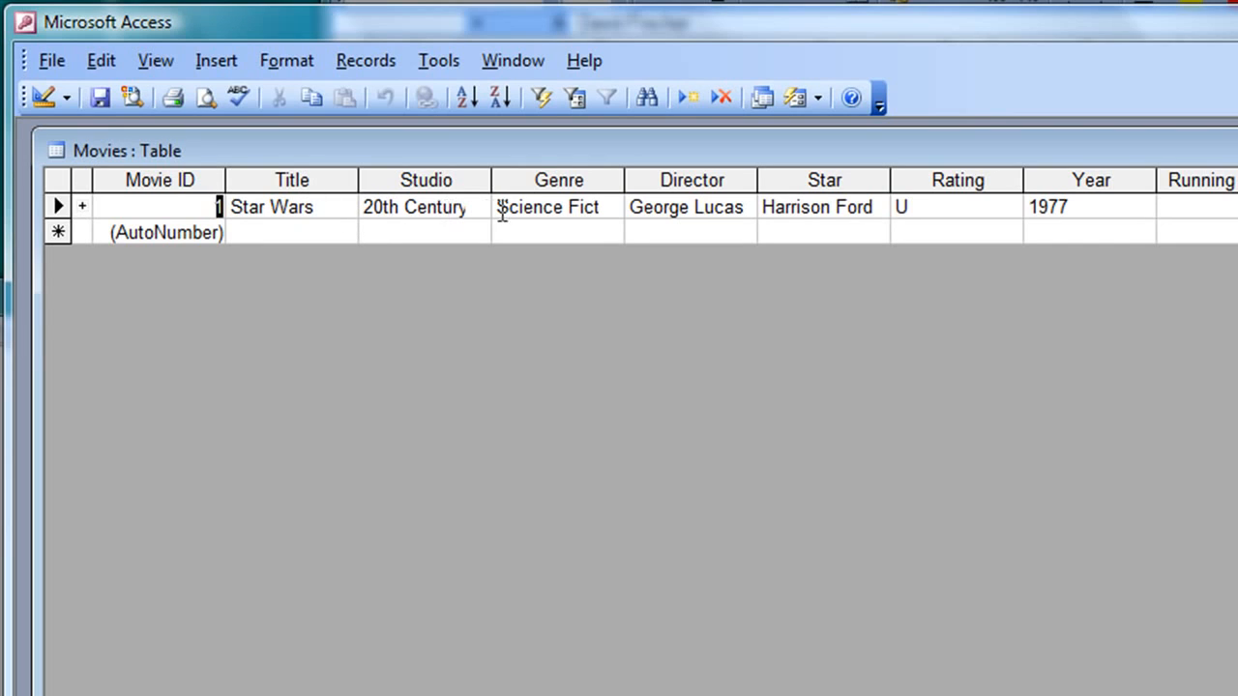
Examine the Star Wars record's field entries and the Genre choices offered for a new record.
click(272, 206)
key(Tab)
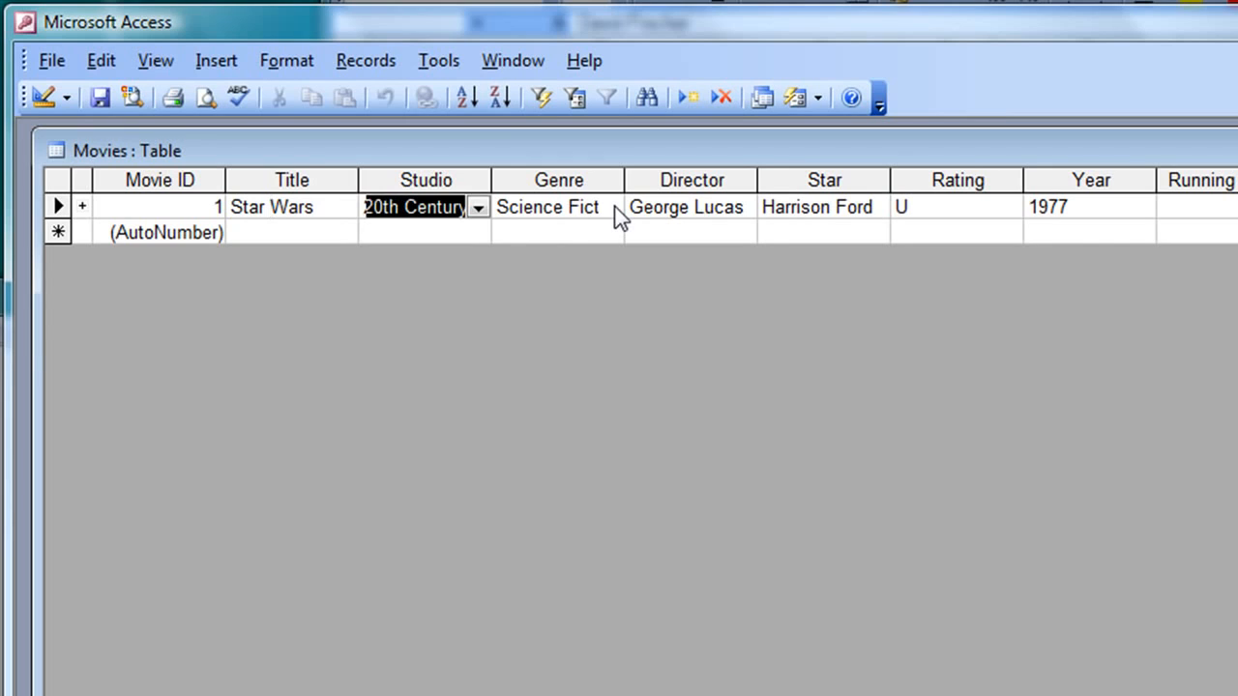
key(Tab)
key(Tab)
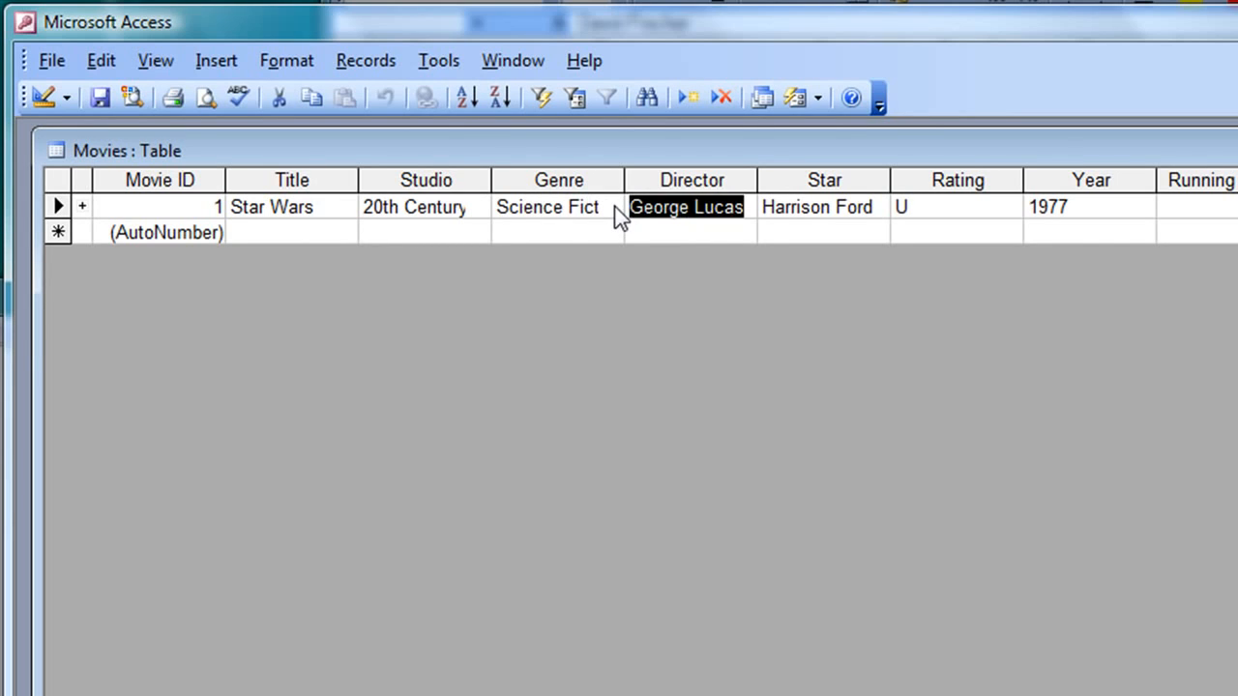
click(594, 208)
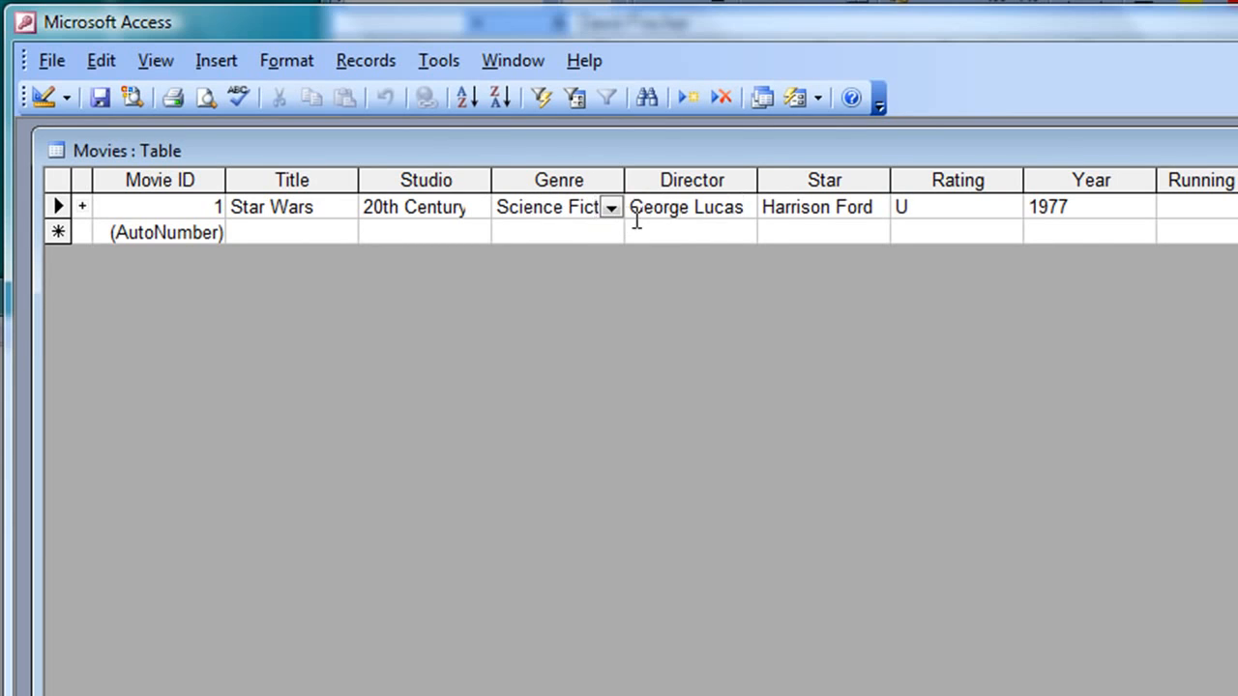
click(617, 233)
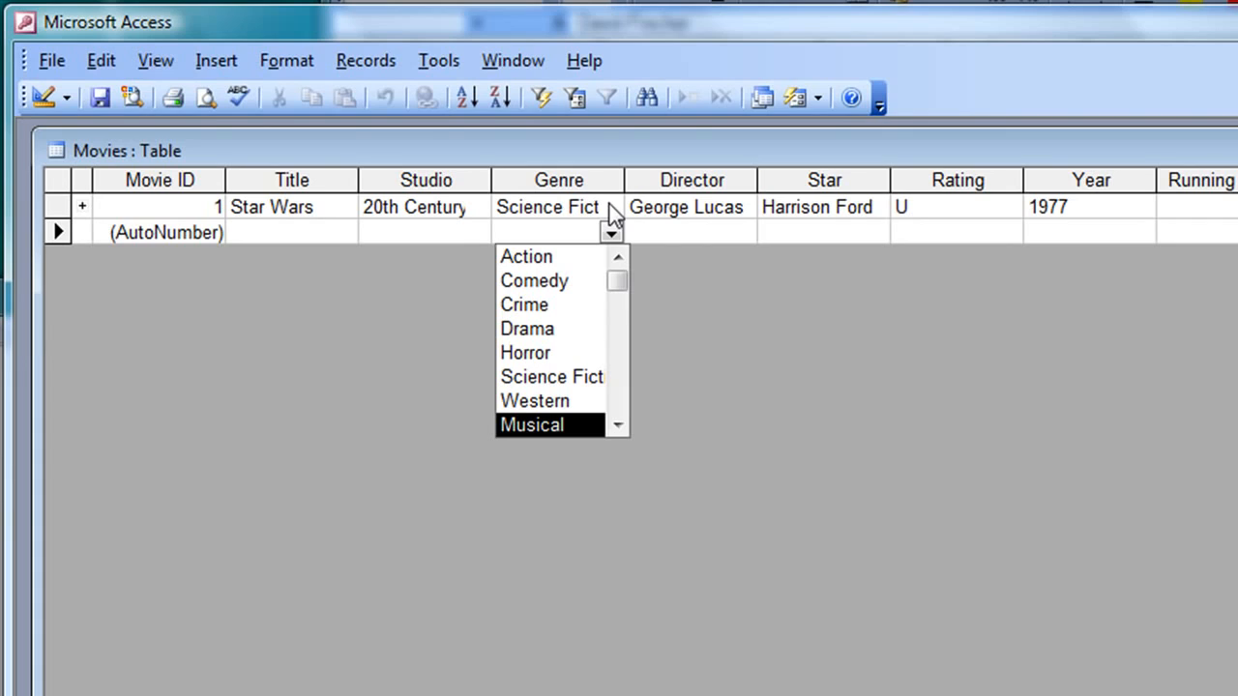
key(Escape)
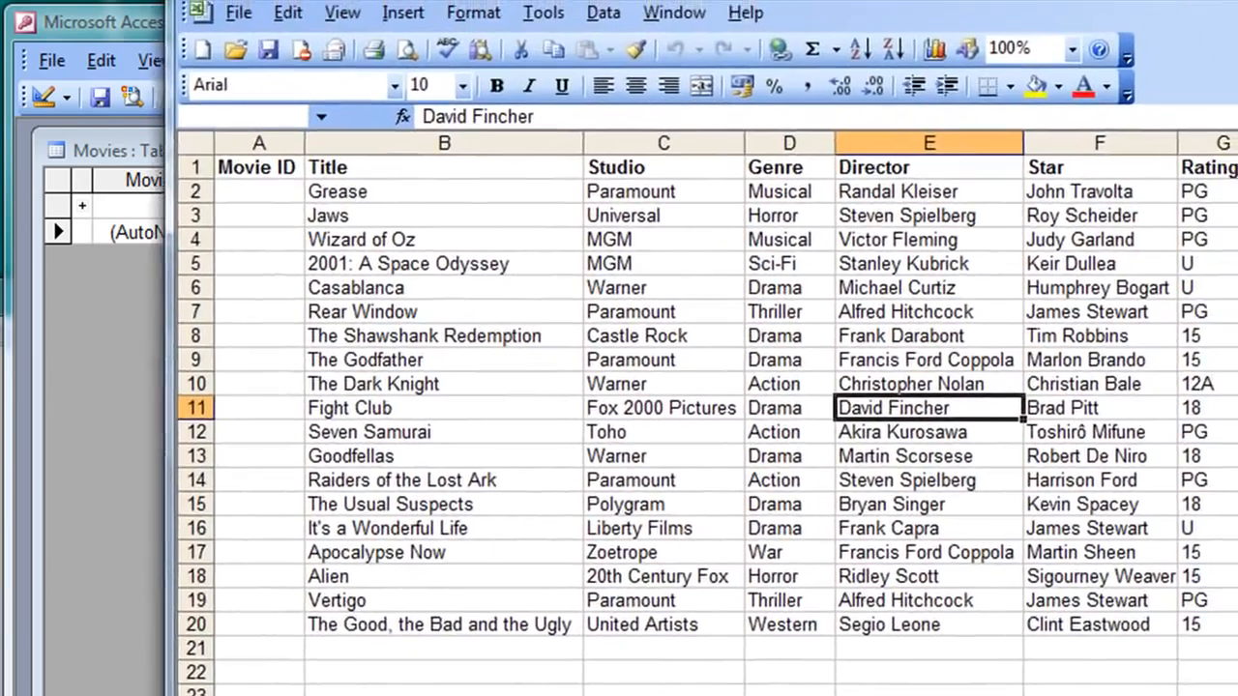
Switch to the Excel movie list and copy the movie rows without the headings, cells A2 to I20.
drag(1092, 0, 935, 18)
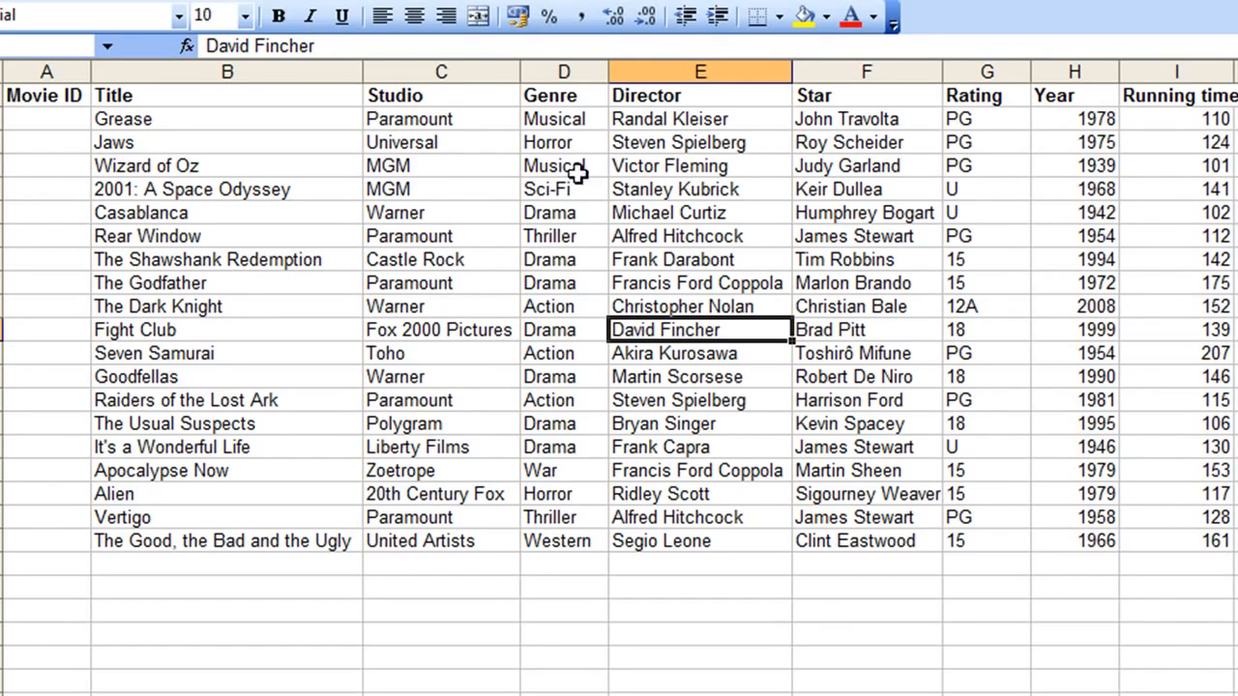
click(65, 117)
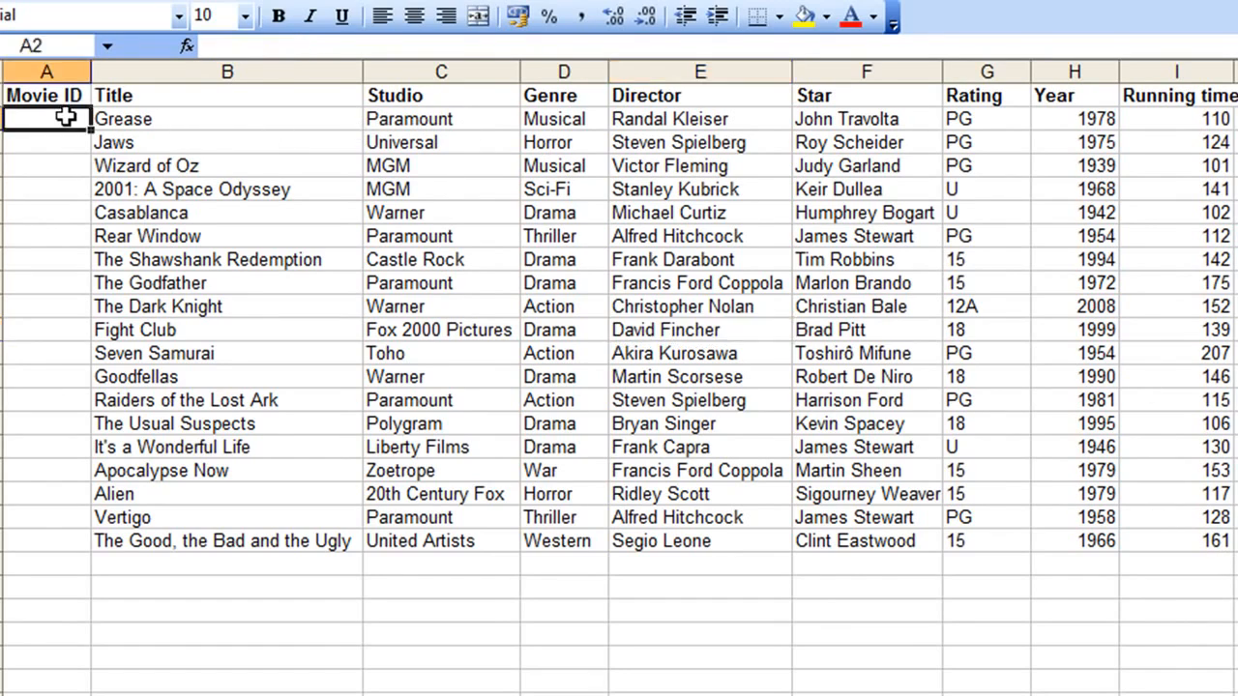
drag(89, 117, 1204, 535)
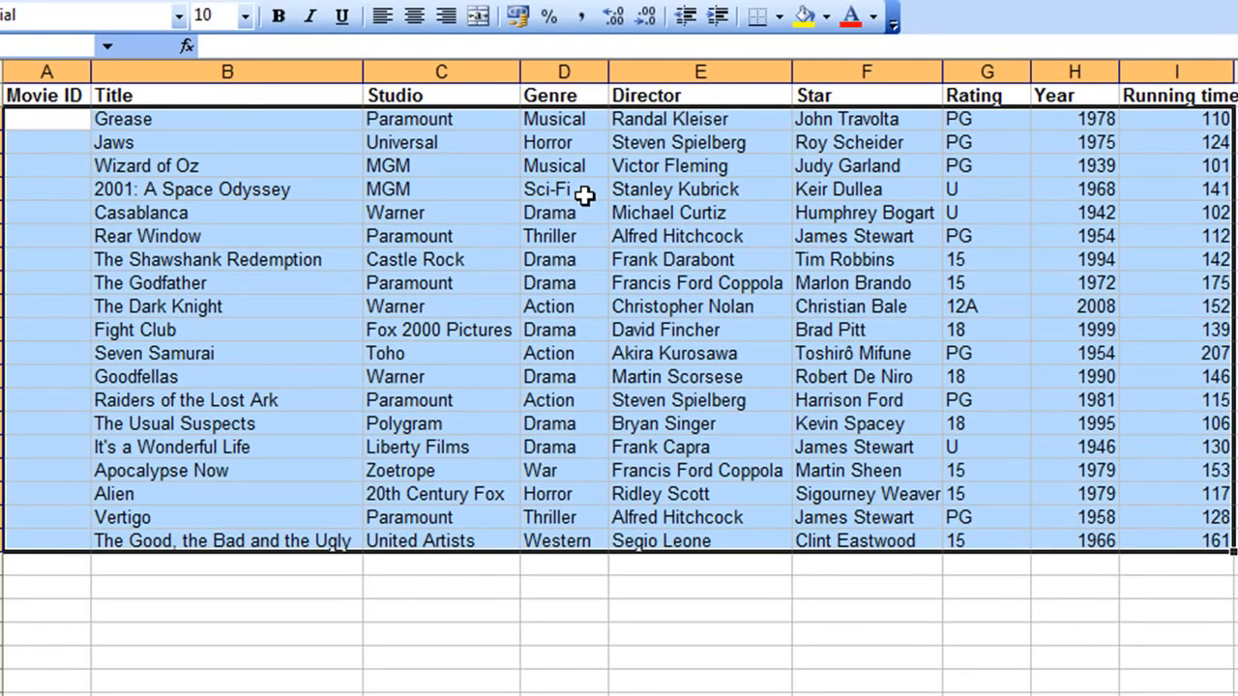
right_click(539, 196)
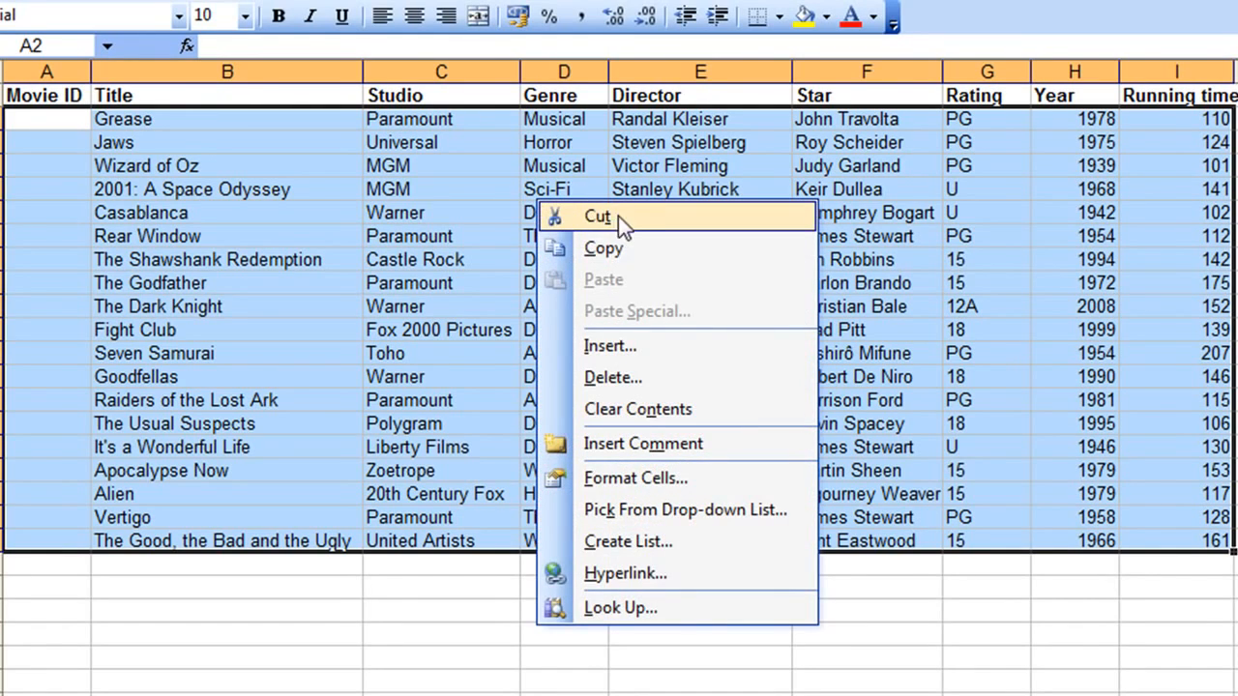
click(620, 251)
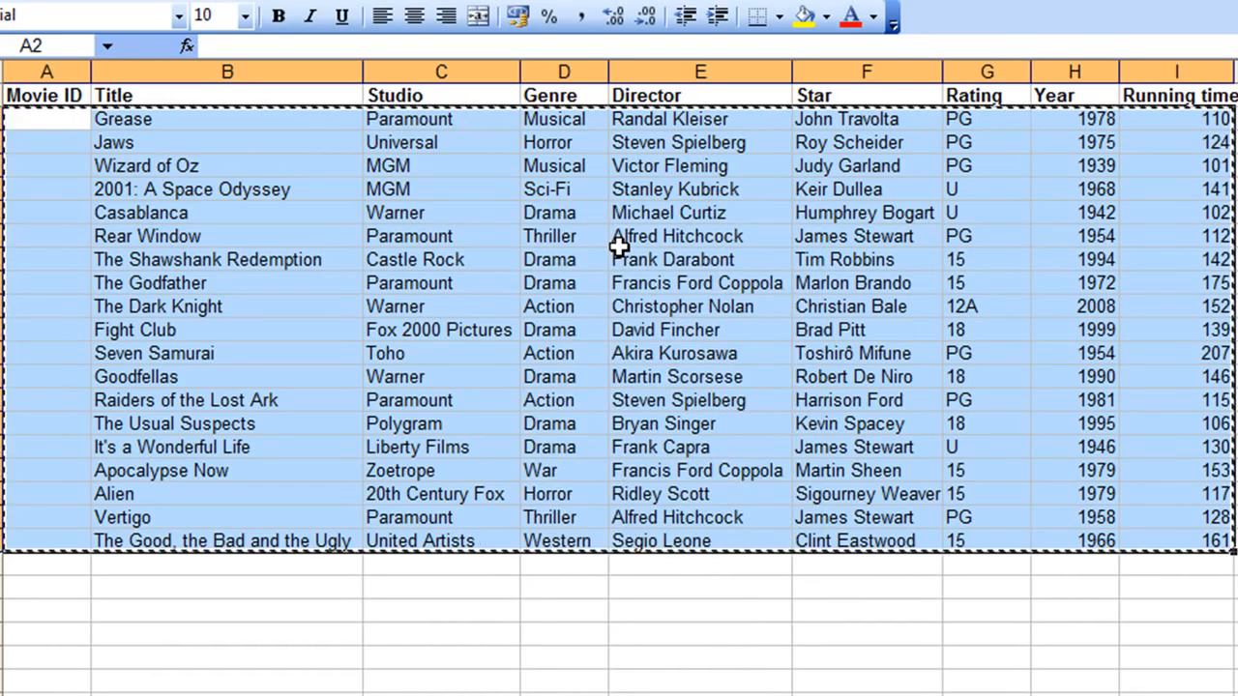
Switch back to Access and append the copied movie rows to the Movies table as new records.
key(alt+Tab)
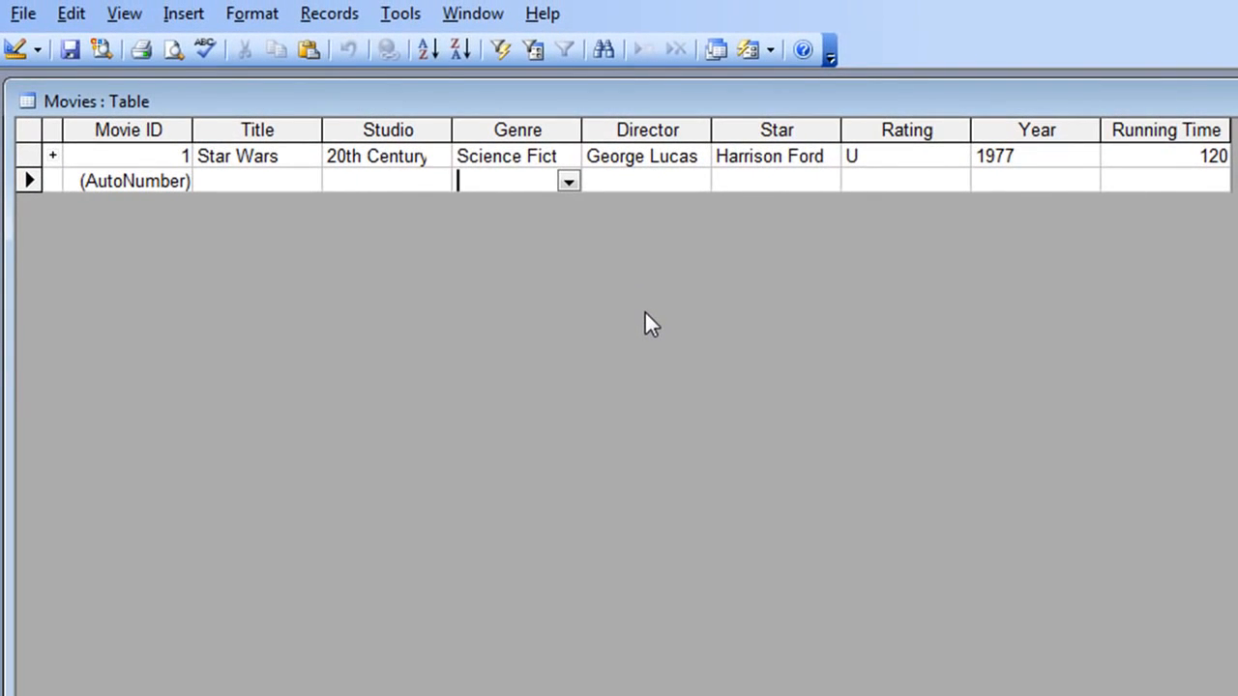
click(58, 14)
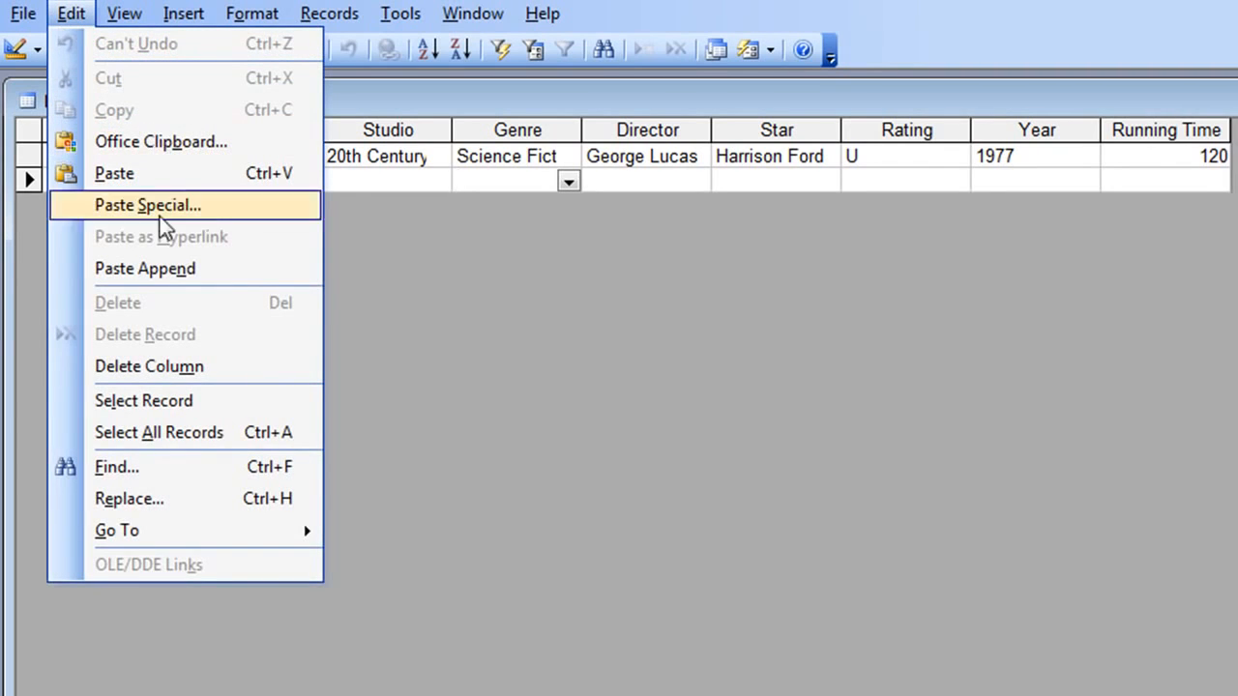
click(145, 269)
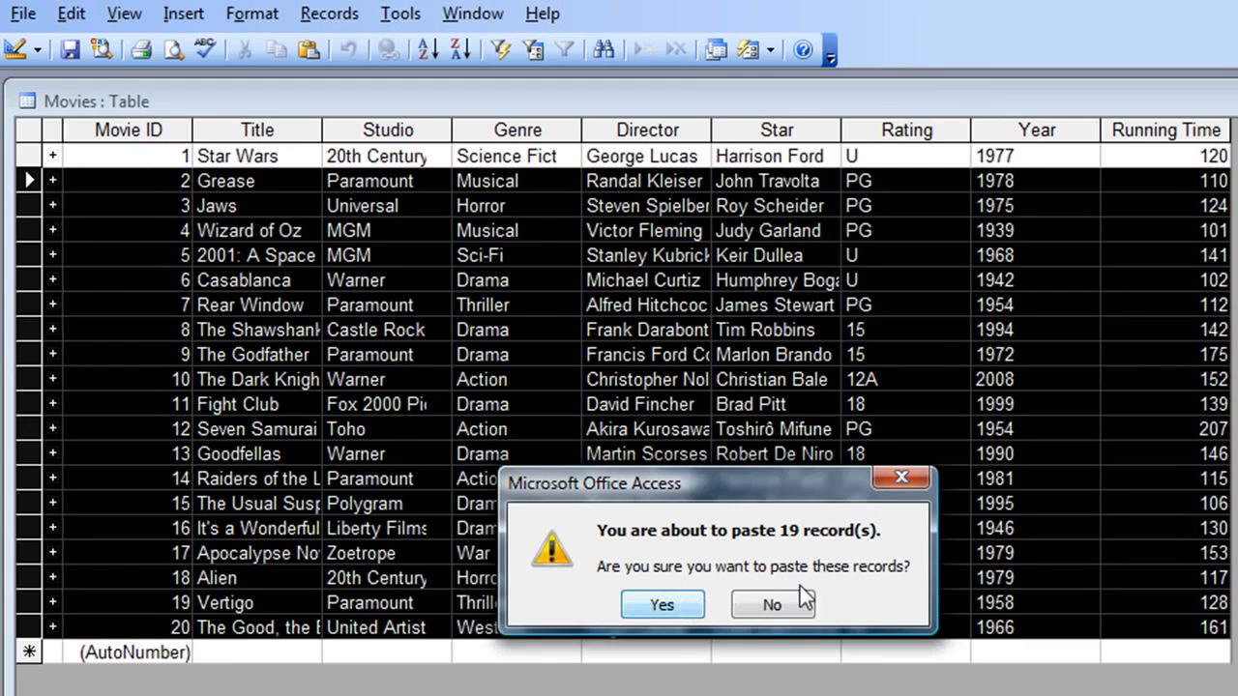
click(661, 604)
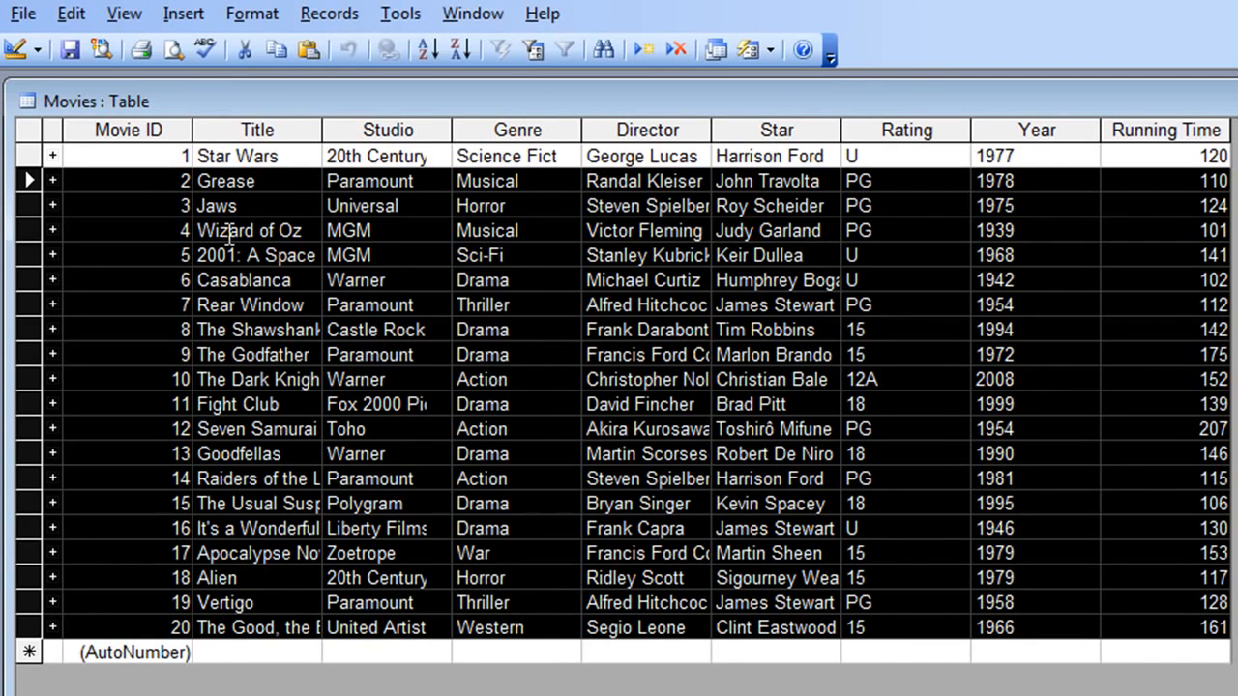
click(279, 230)
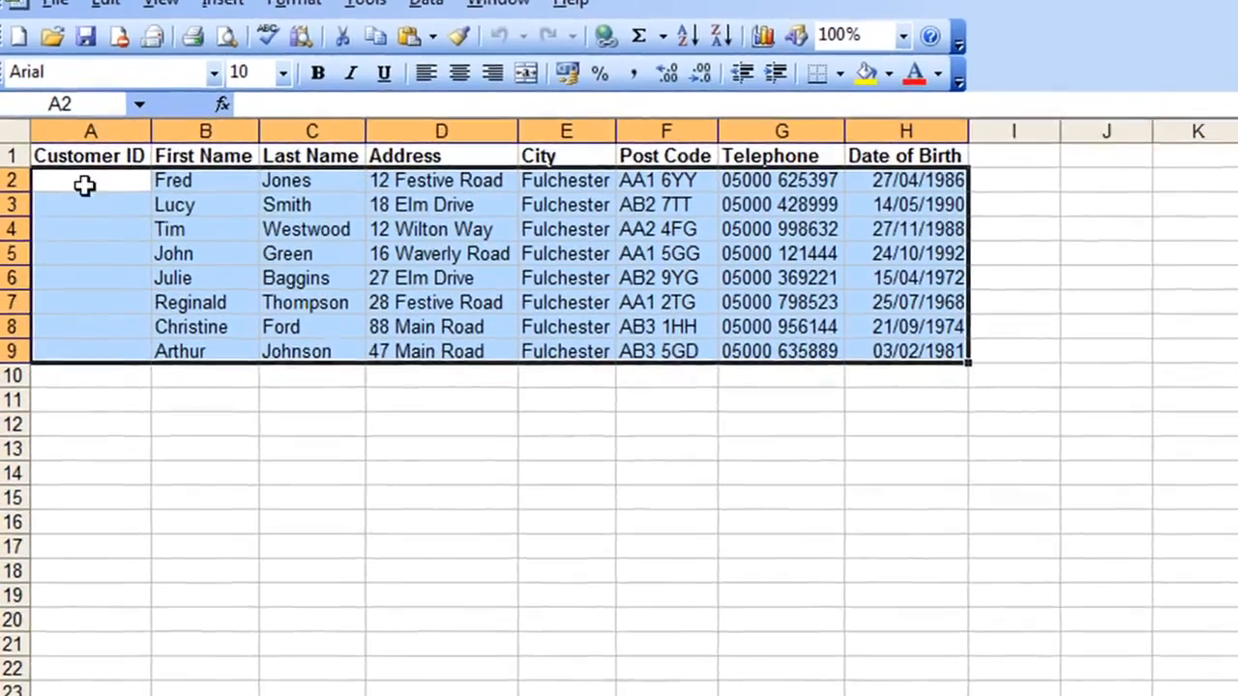
In the Excel customer list, copy the customer rows without the headings, cells A2 to H9.
click(85, 182)
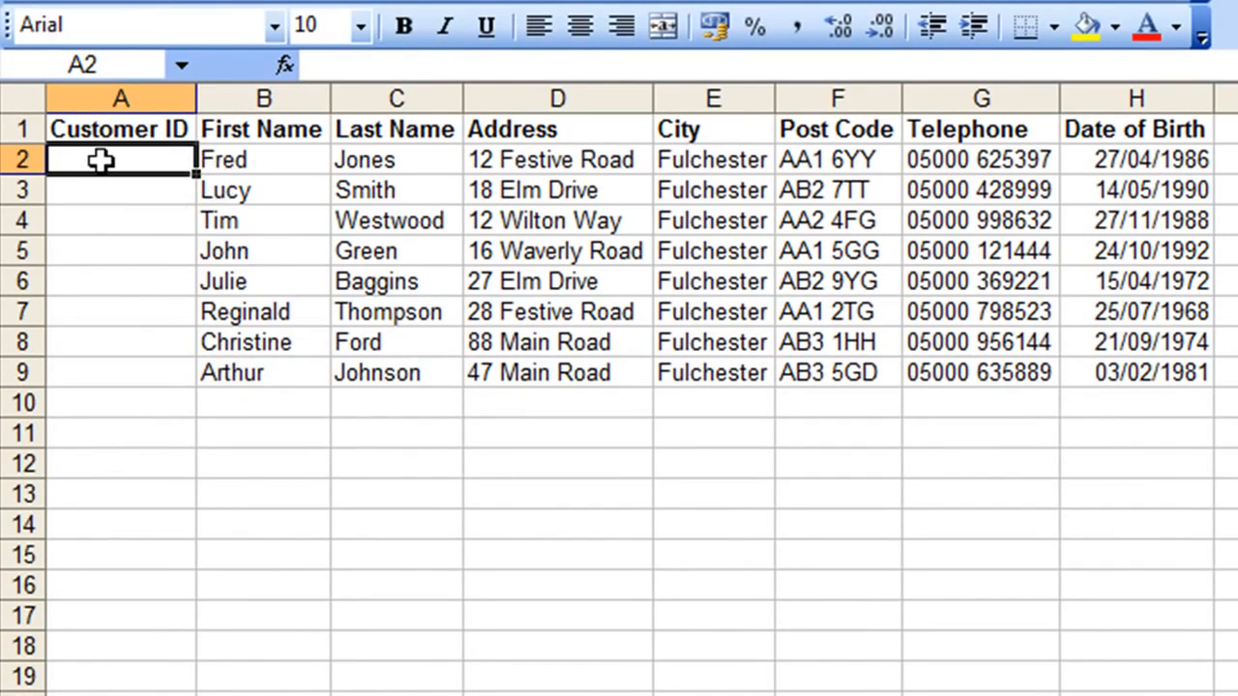
drag(100, 160, 1148, 366)
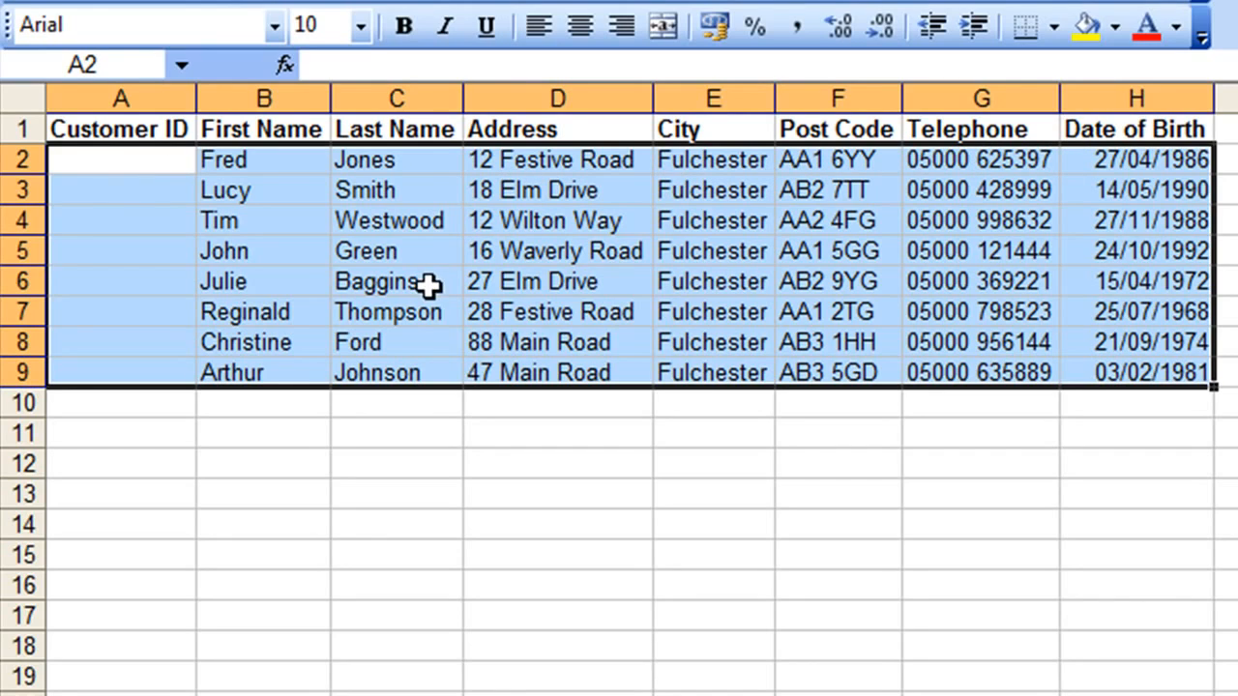
right_click(138, 163)
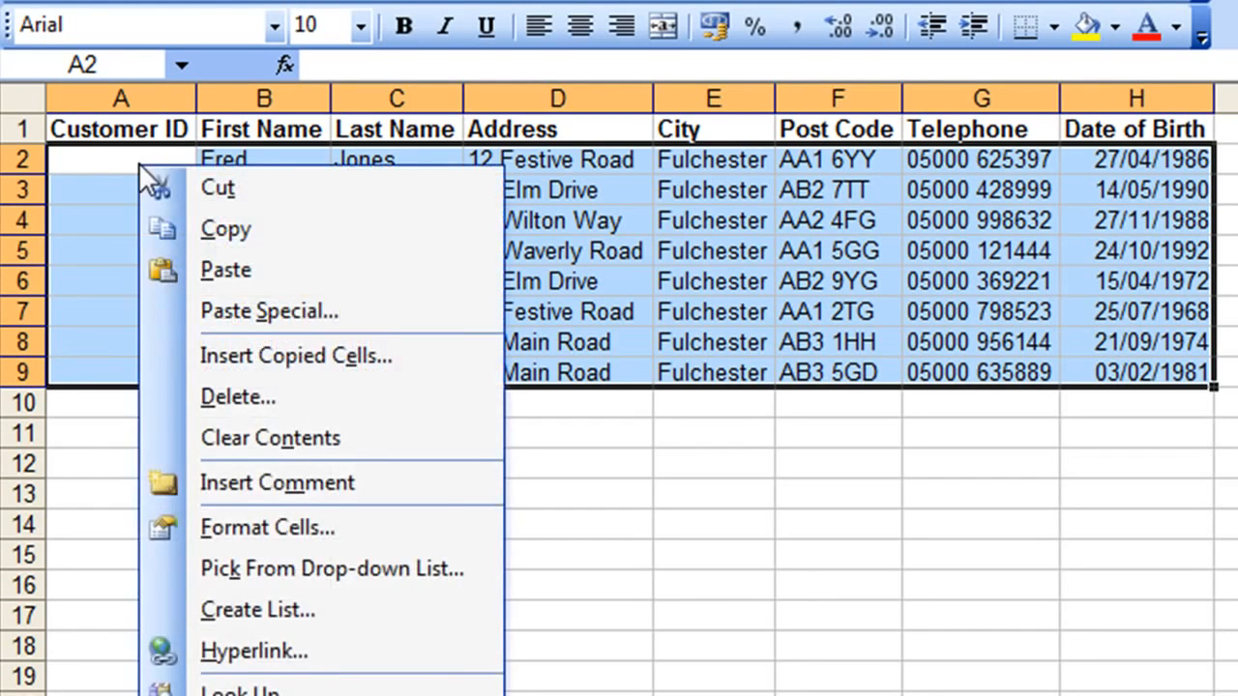
click(237, 229)
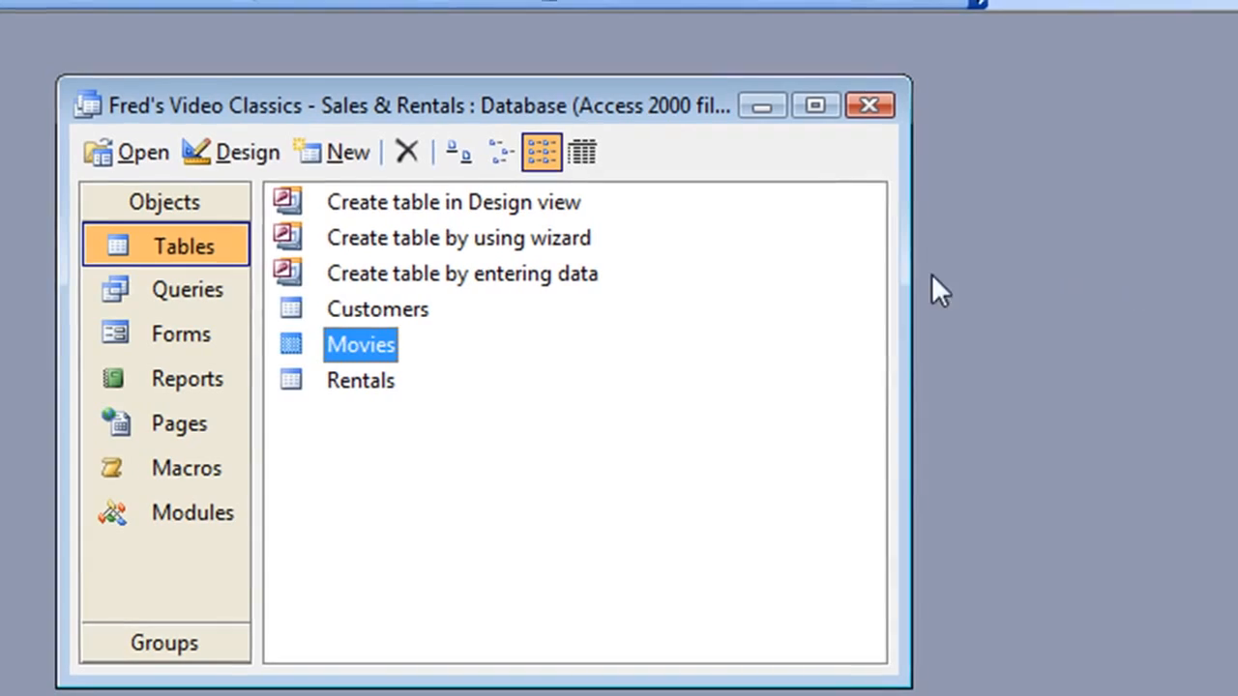
In the Access database, append the copied customer rows to the Customers table and close the table.
double_click(306, 308)
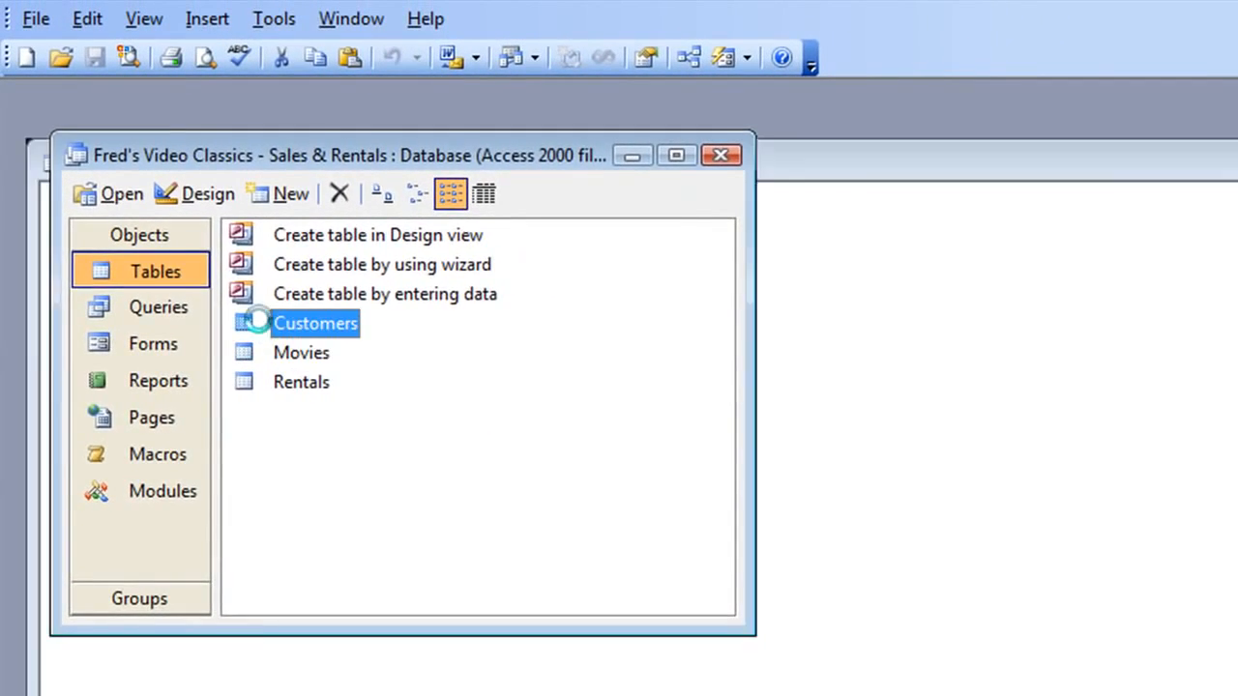
click(85, 20)
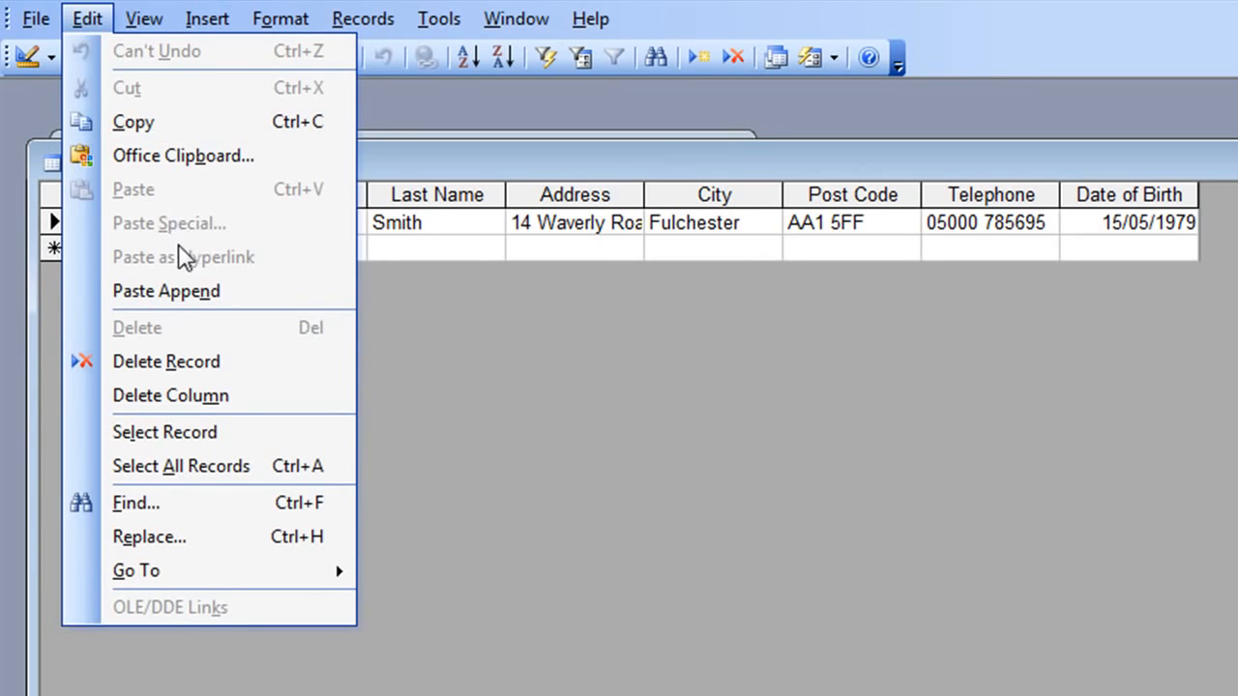
click(183, 290)
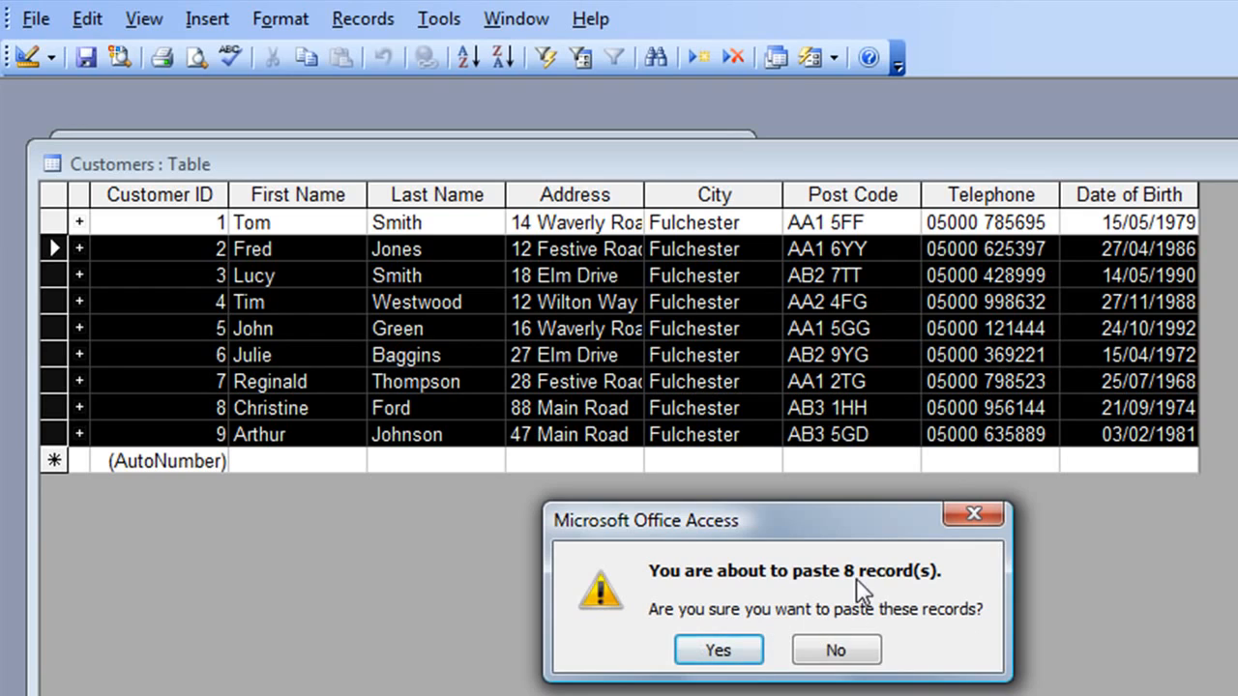
click(716, 654)
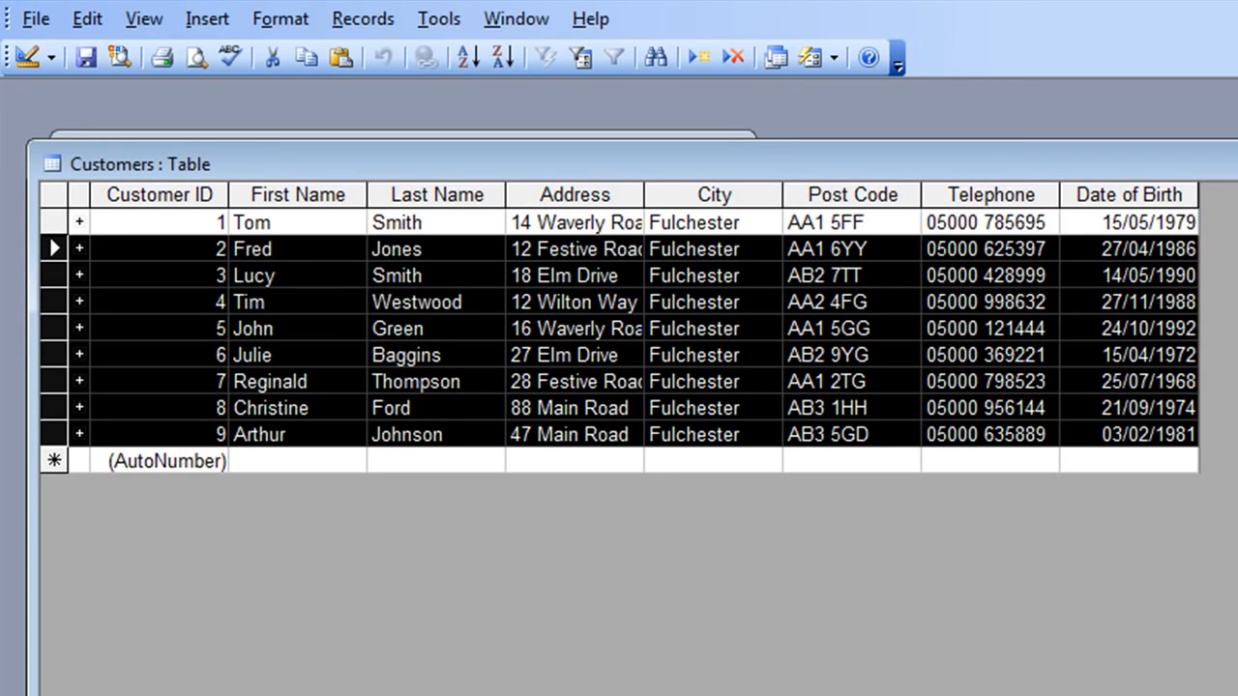
key(ctrl+w)
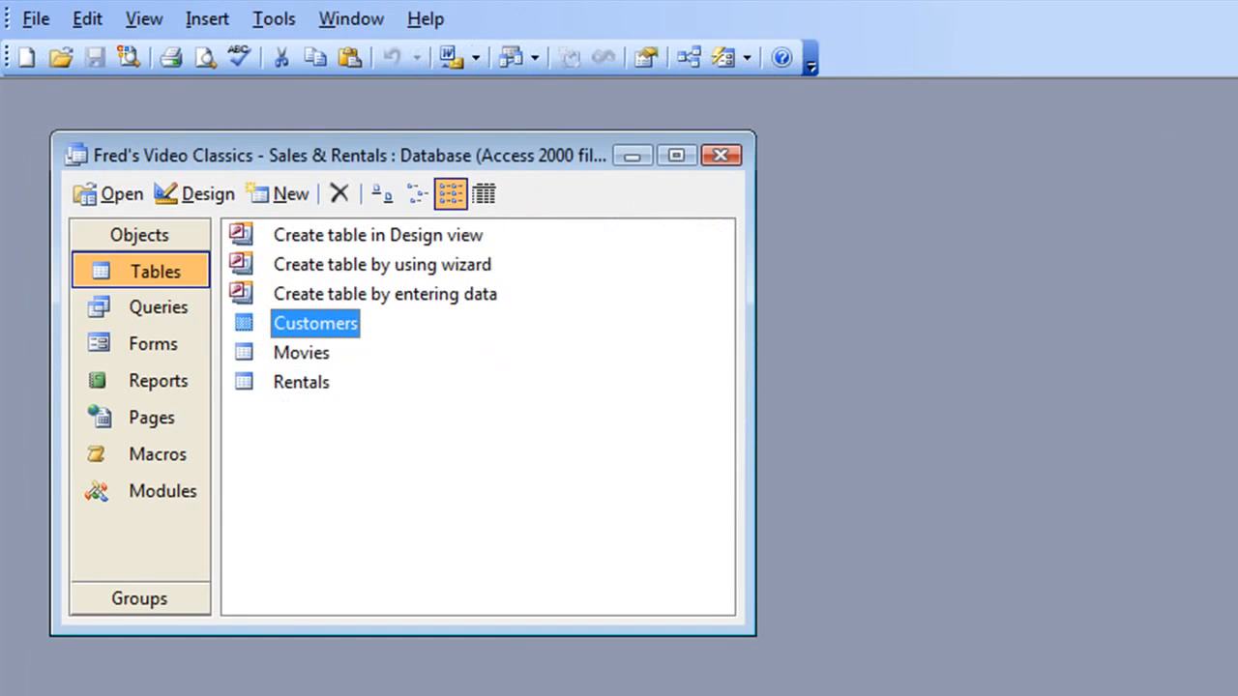
Open the Rentals table and start a new rental record with Fight Club as the movie rented.
double_click(304, 382)
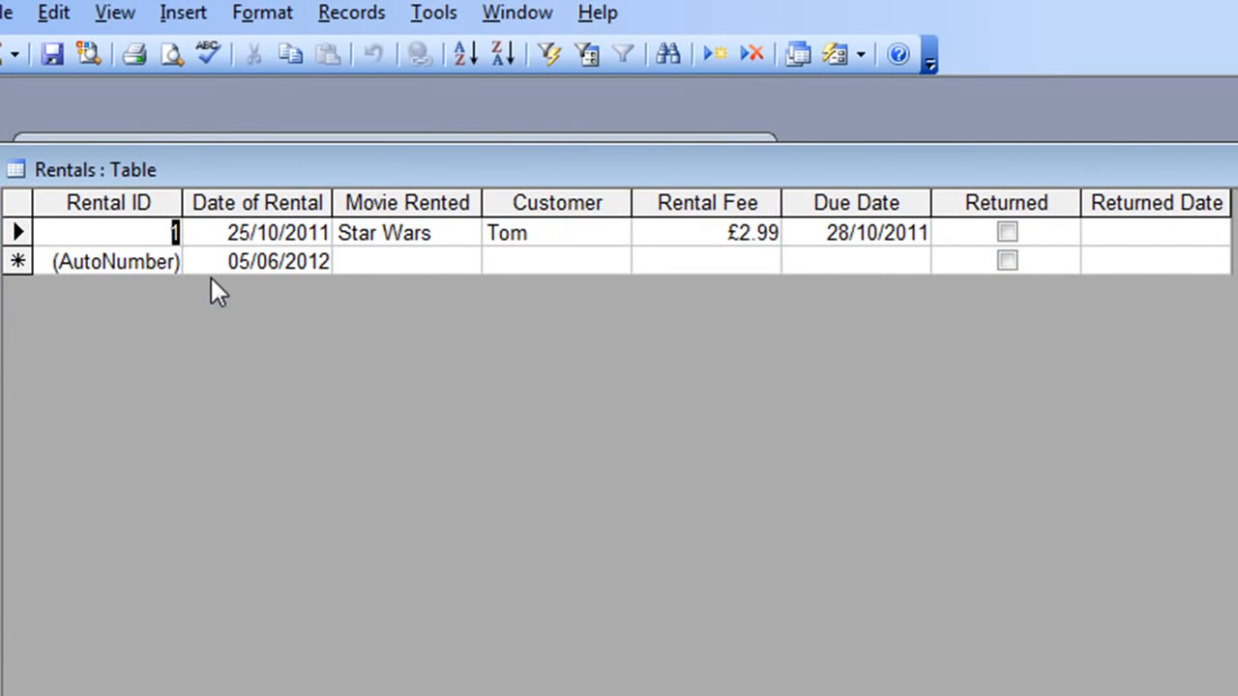
click(383, 259)
click(465, 262)
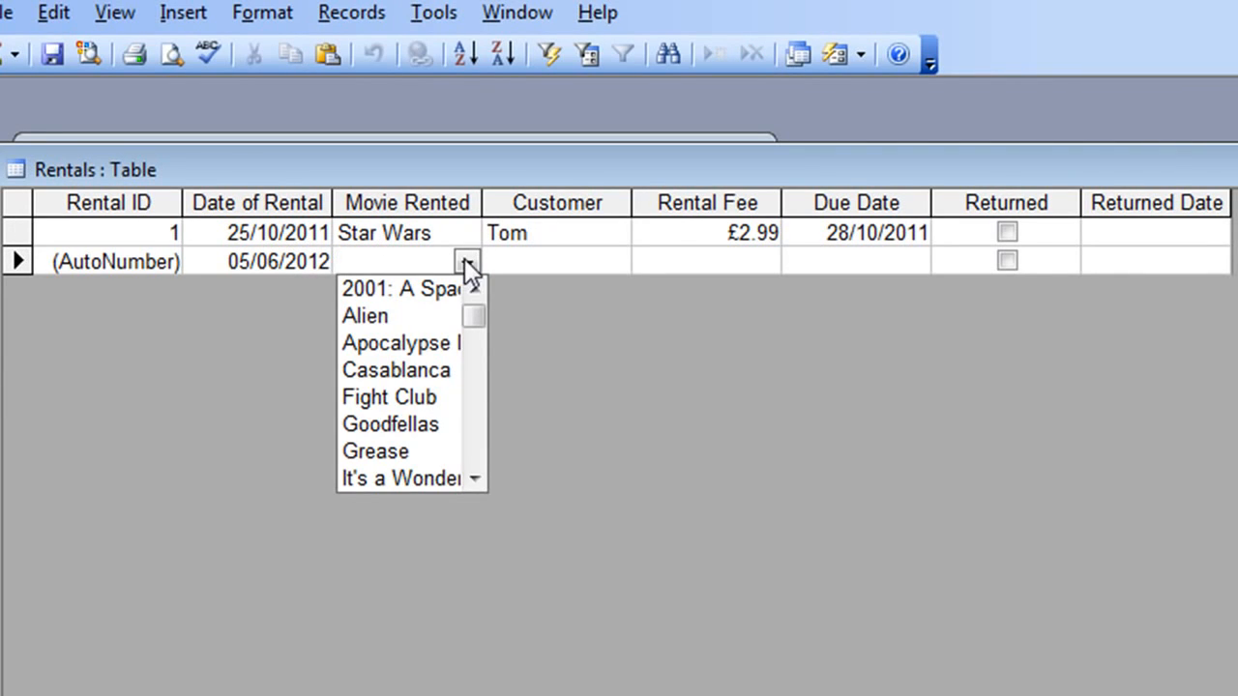
drag(474, 315, 462, 406)
click(483, 312)
click(484, 312)
click(407, 412)
click(408, 412)
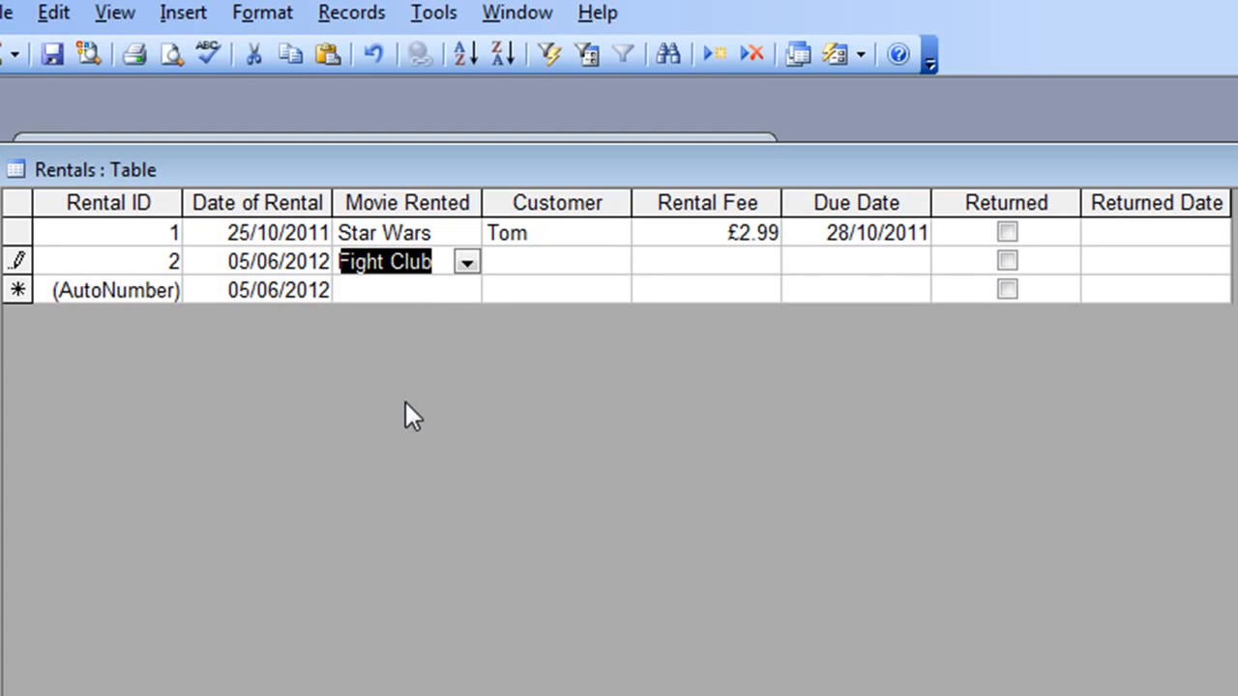
Look through the customer list and assign the third listed customer to the Fight Club rental.
click(563, 255)
click(619, 265)
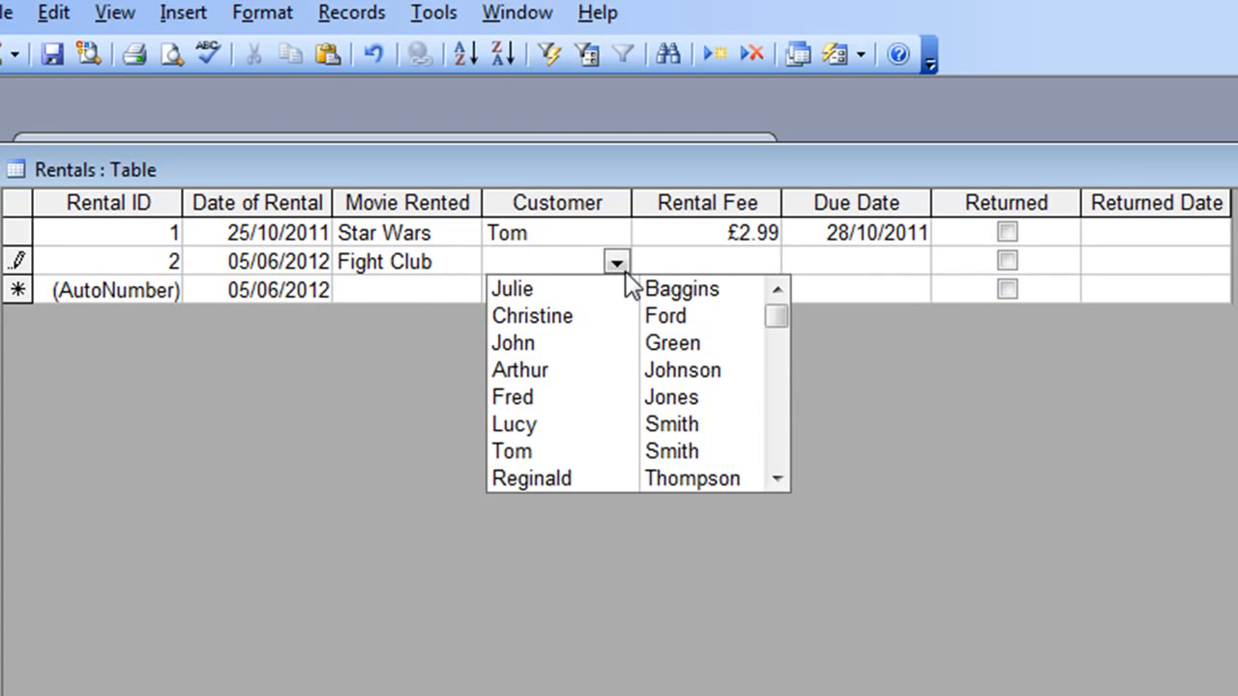
click(776, 478)
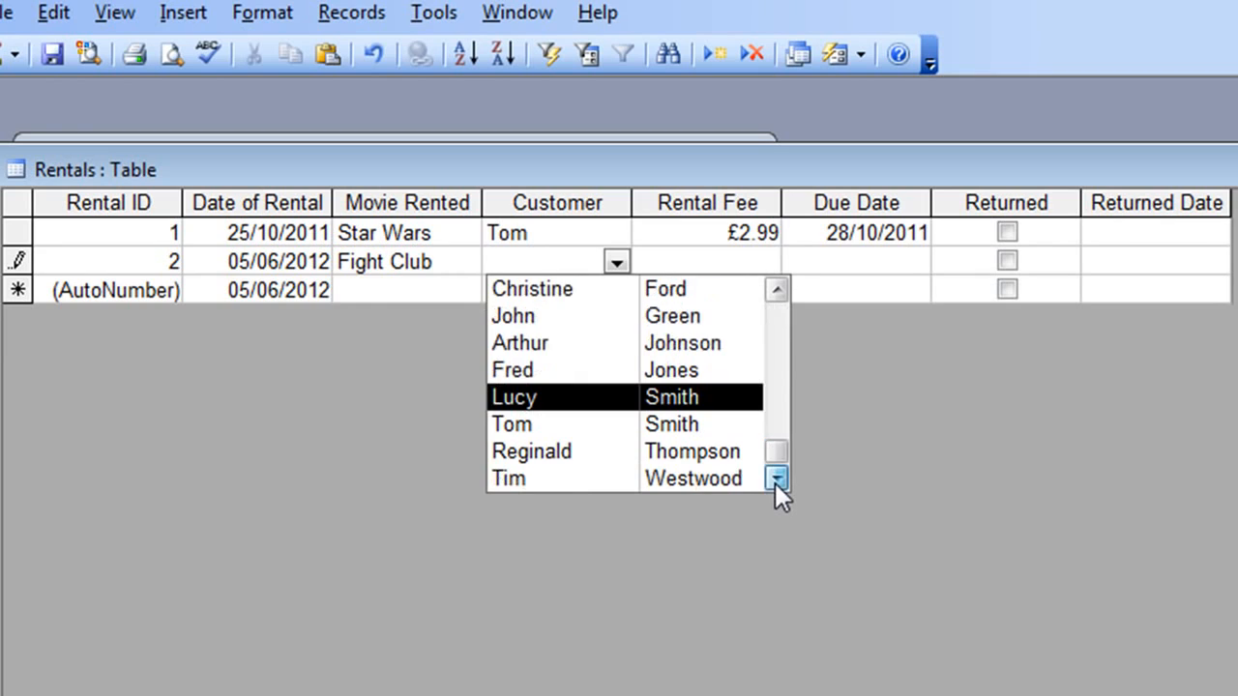
click(781, 297)
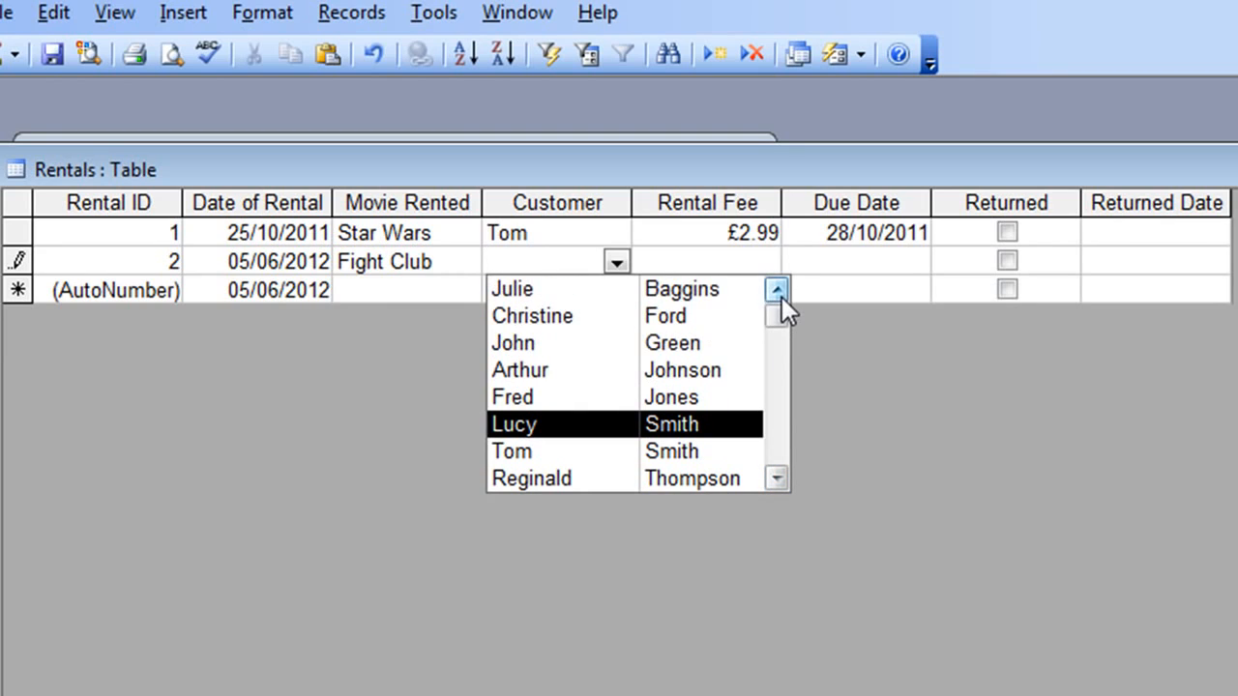
click(533, 345)
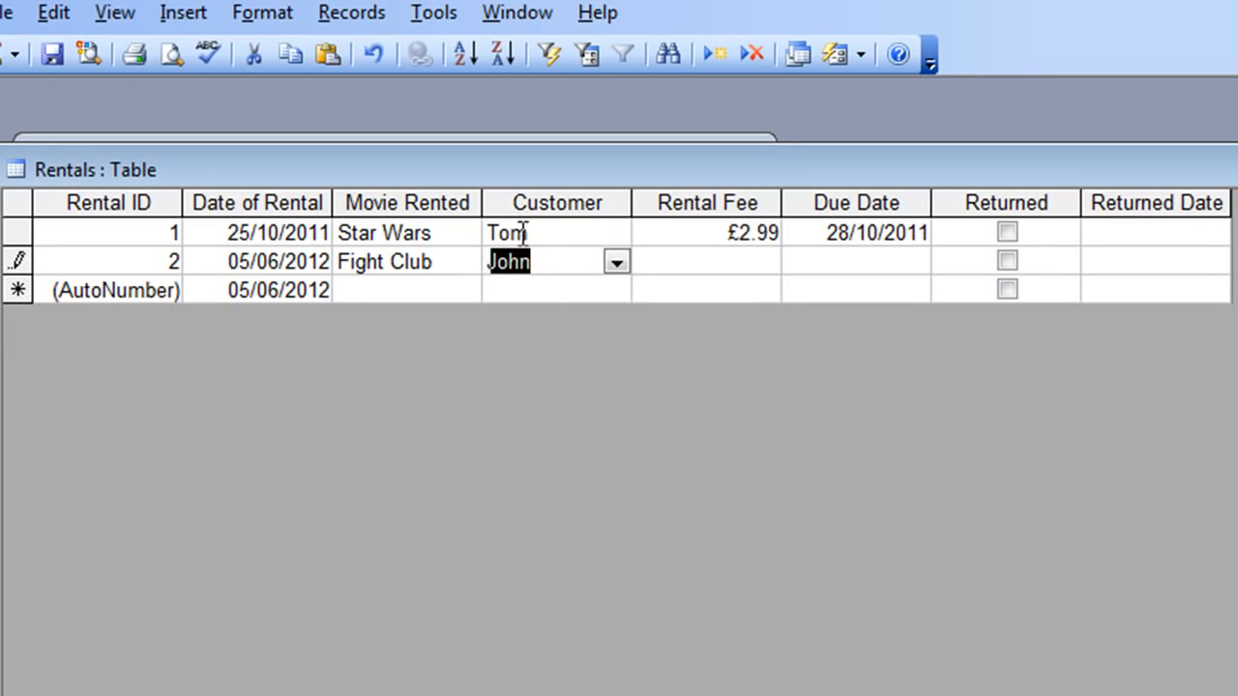
Enter a rental fee of 1.95 and a due date of 8/6 for the Fight Club rental, save it and close the table.
click(733, 261)
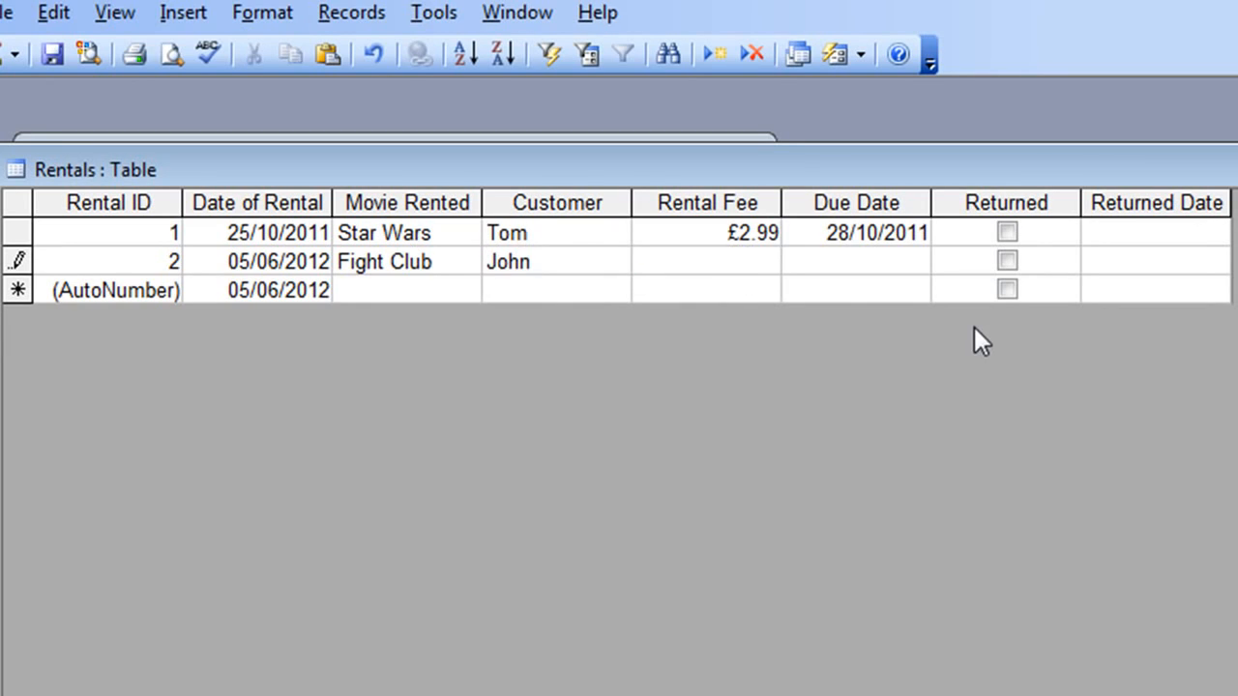
text(1.95)
key(Tab)
text(8/6)
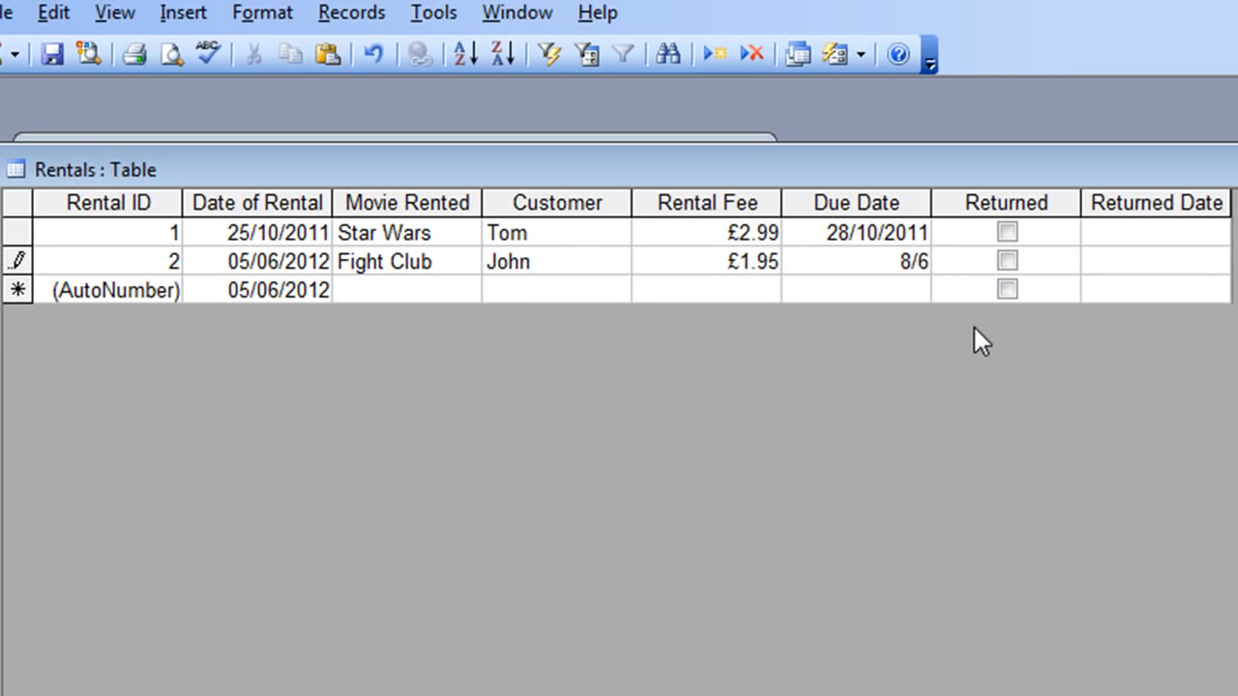
key(Tab)
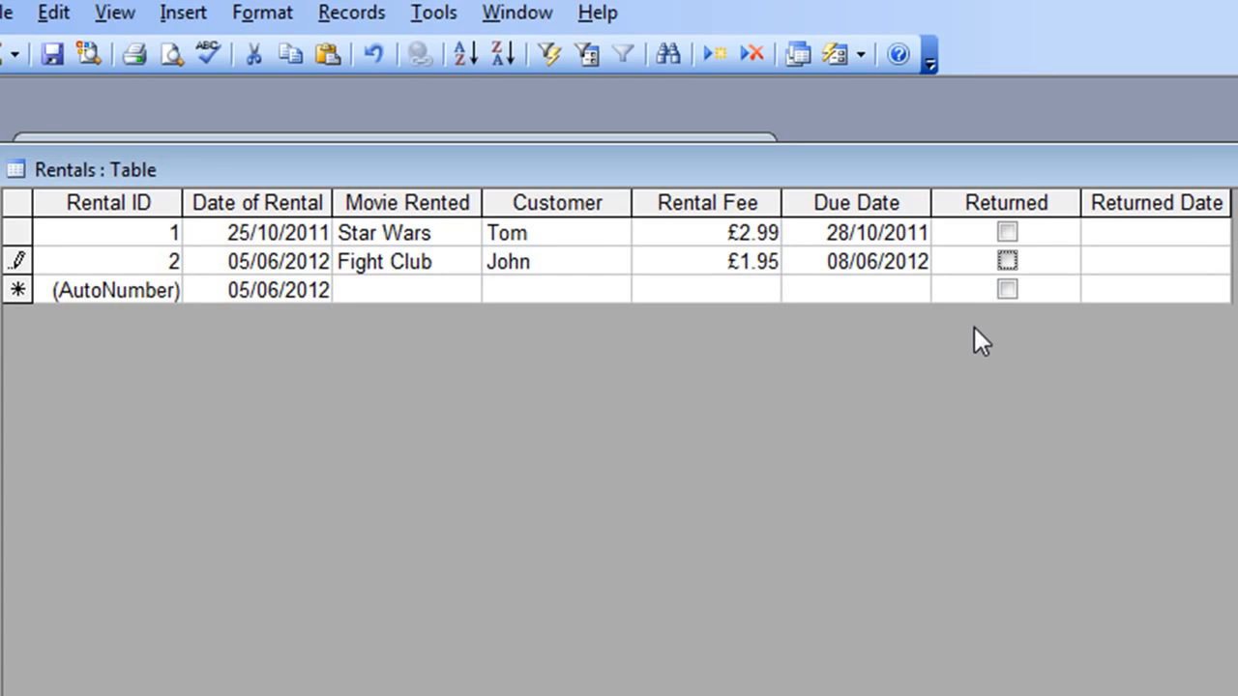
key(shift+Return)
key(ctrl+w)
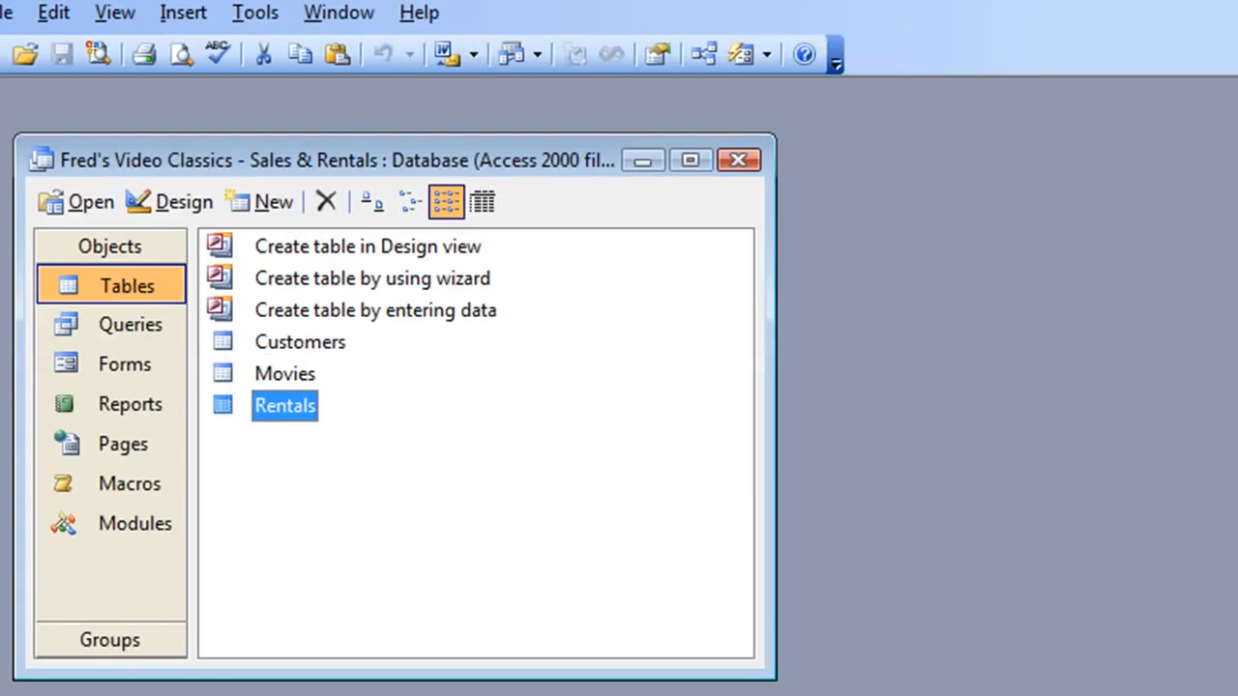
Open the Movies table.
double_click(255, 372)
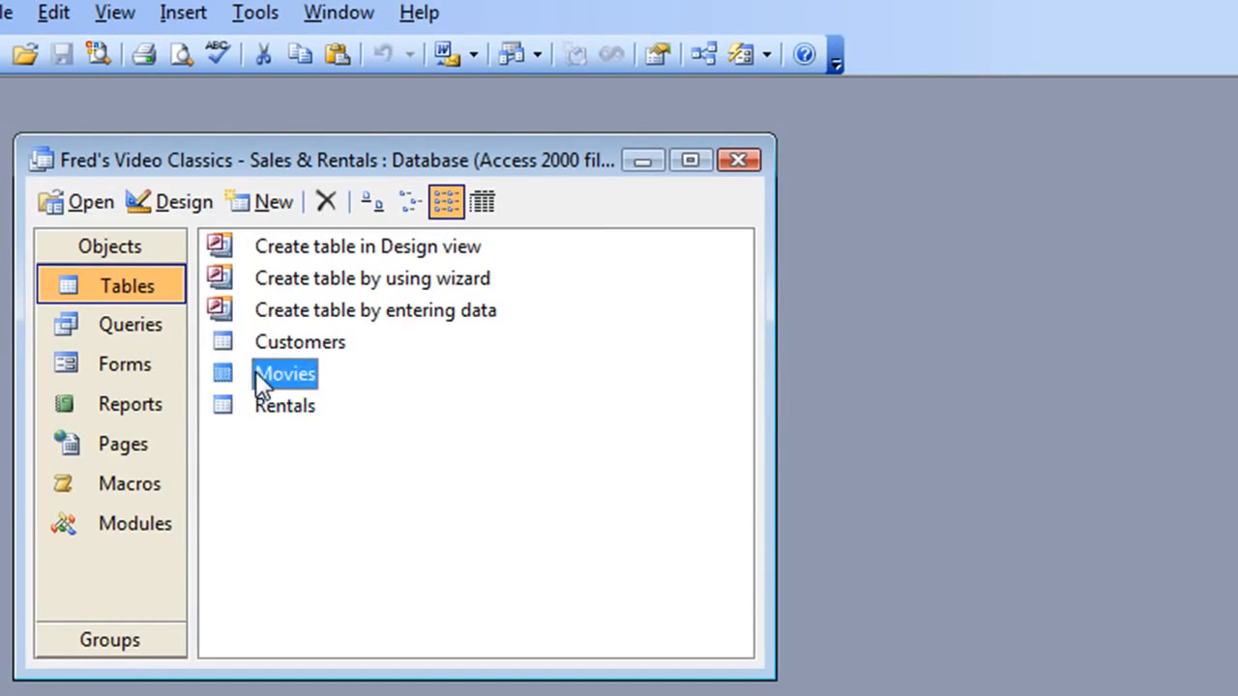